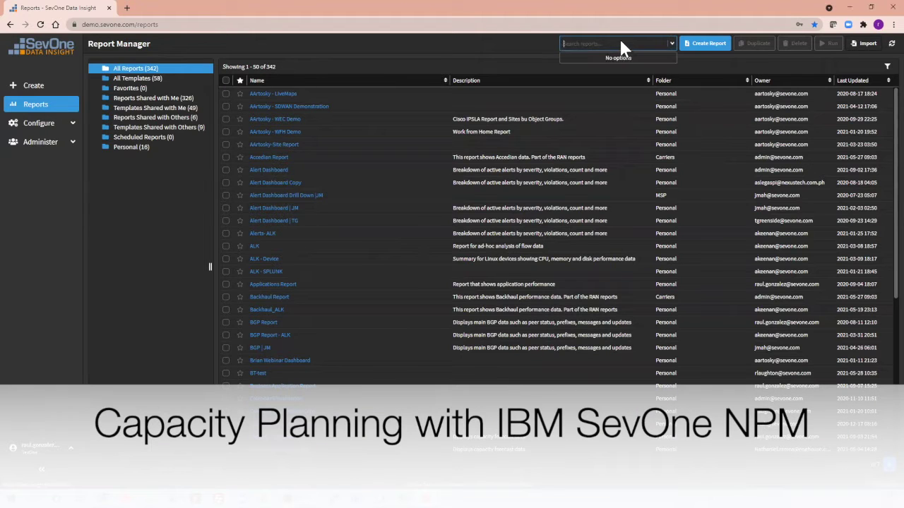
Search reports for 'capac' and open Capacity Planning, showing CPU data for group P1.
type("capac")
key("Down")
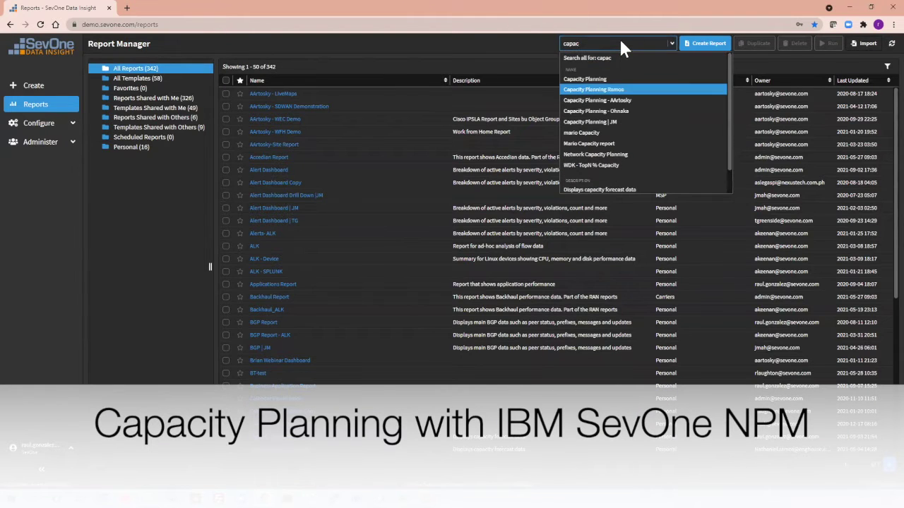
key("Return")
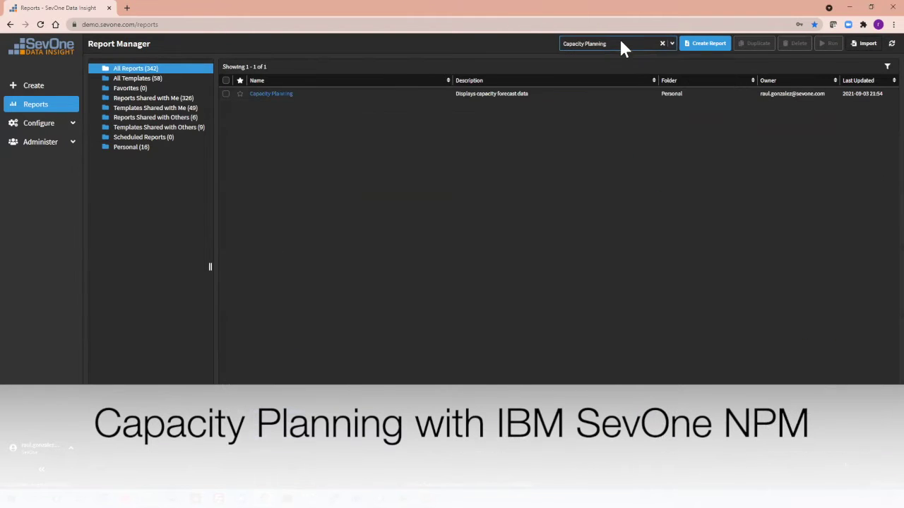
left_click(270, 93)
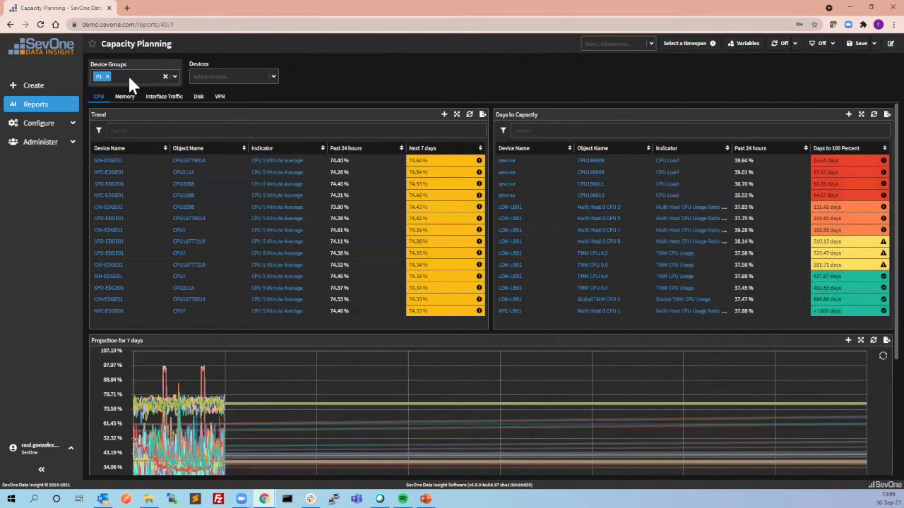
left_click(174, 75)
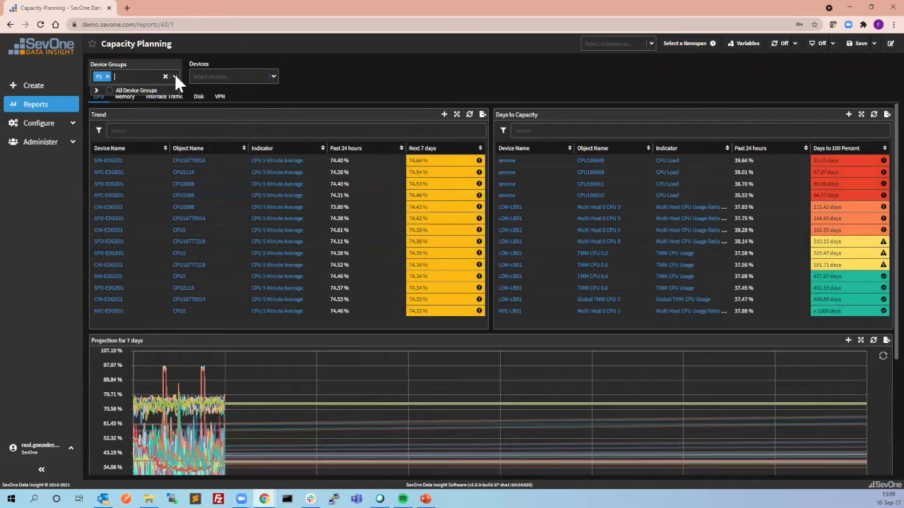
left_click(100, 92)
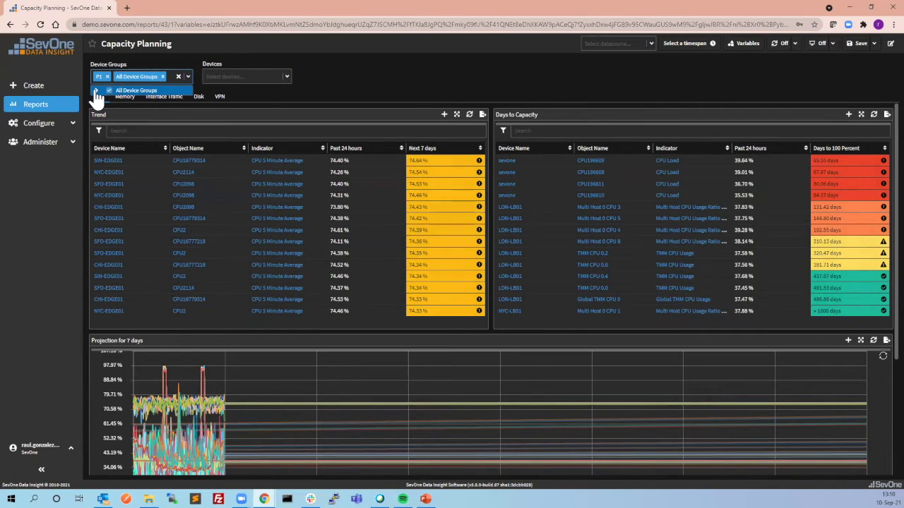
left_click(162, 76)
left_click(173, 73)
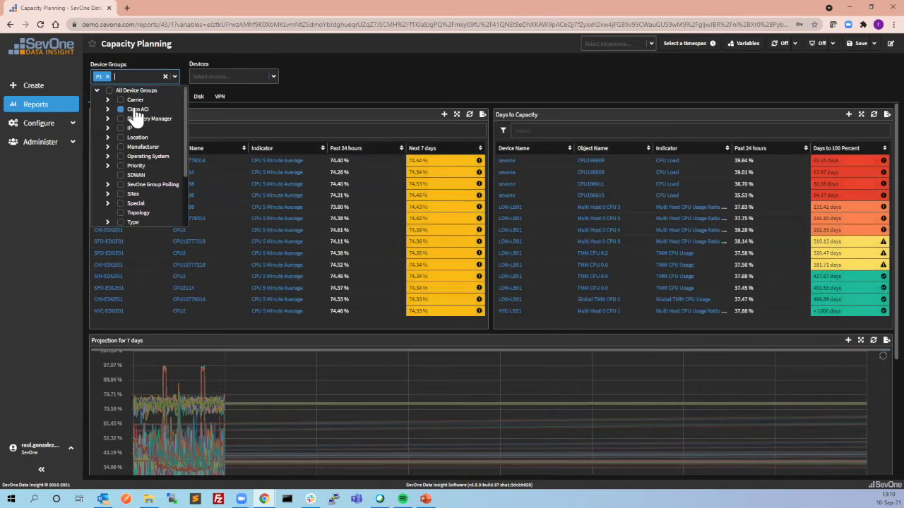
left_click(318, 83)
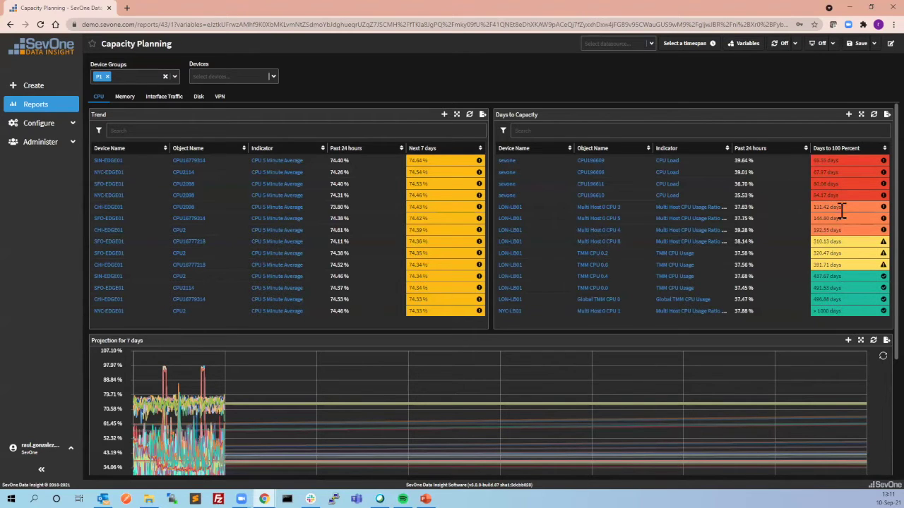
Review the P1 CPU 'Projection for 7 days' chart, then switch to the PowerPoint window.
scroll(873, 206, "down", 3)
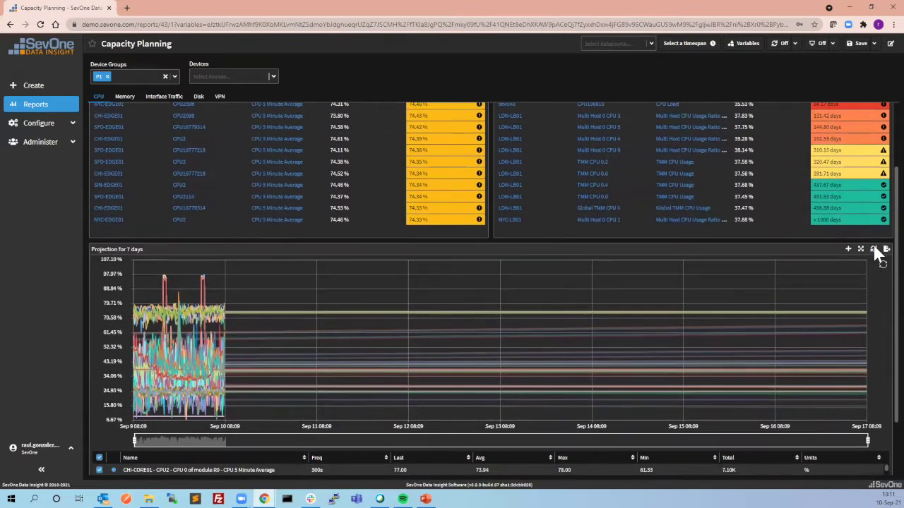
mouse_move(258, 298)
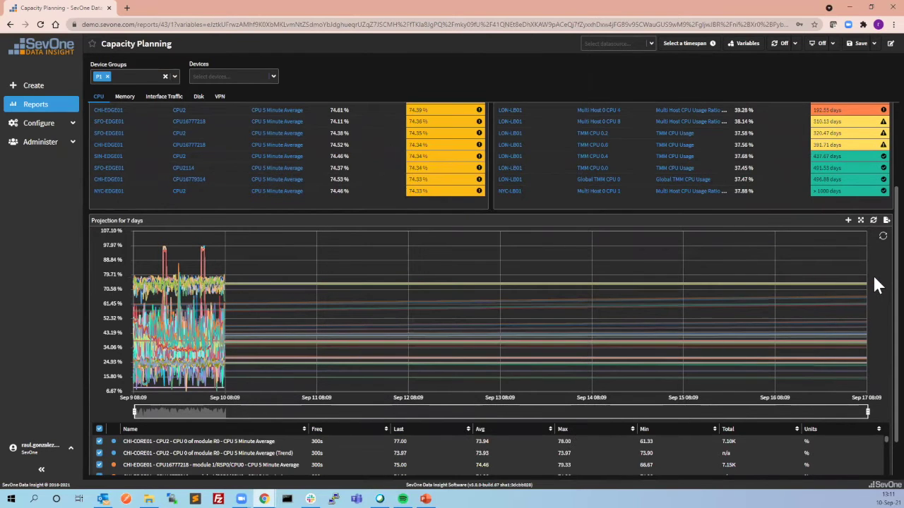
scroll(875, 276, "up", 2)
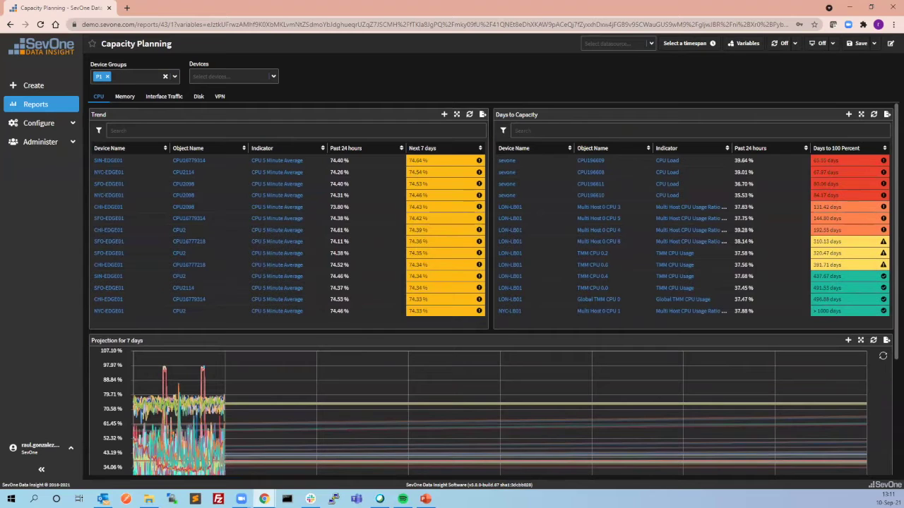
key("alt+Tab")
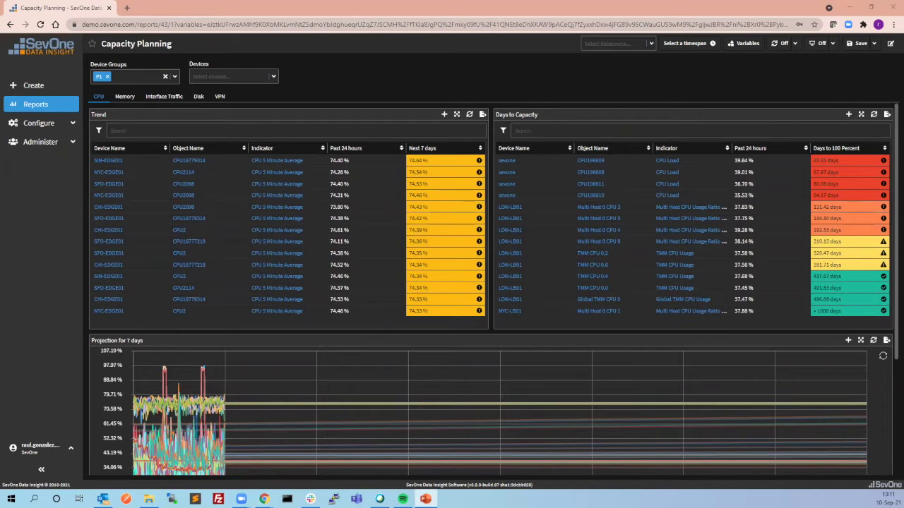
Switch the Capacity Planning report to the Memory view for group P1.
left_click(124, 97)
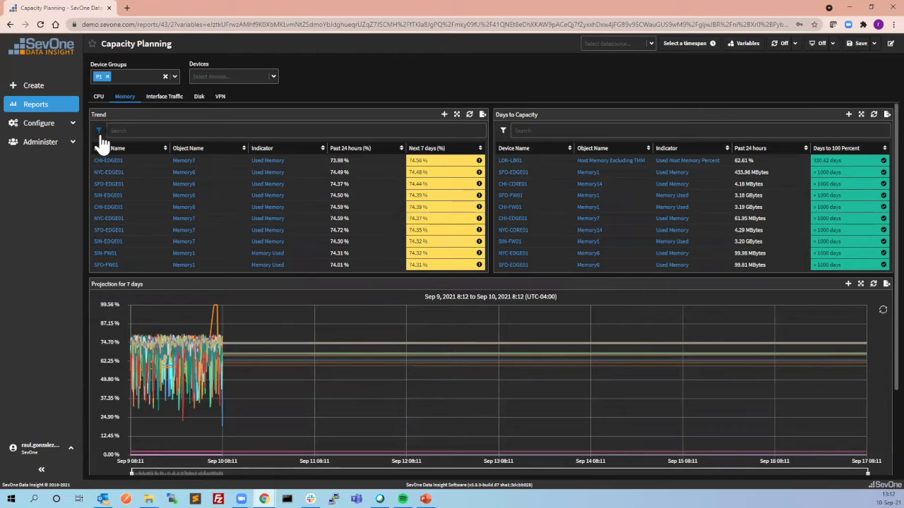
Replace P1 with the London and NYC sites in the Device Groups filter.
left_click(174, 76)
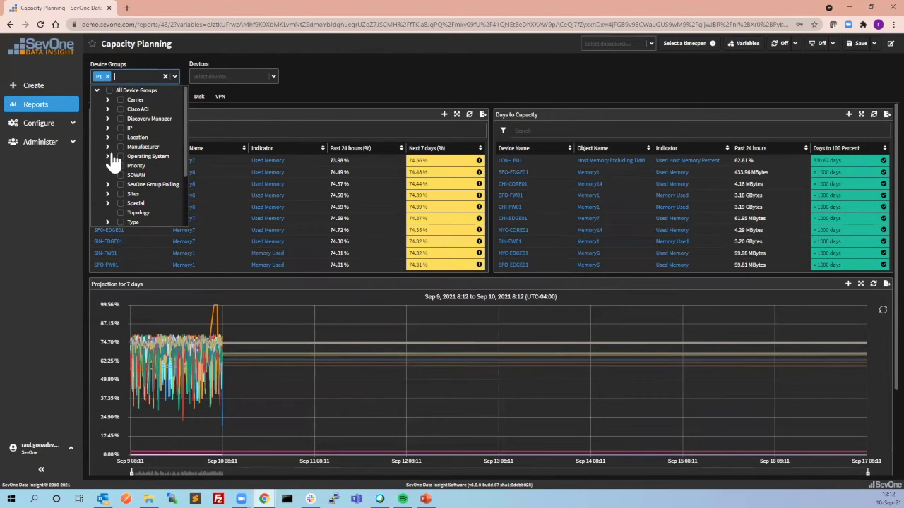
left_click(108, 195)
scroll(138, 212, "down", 1)
left_click(131, 184)
left_click(132, 175)
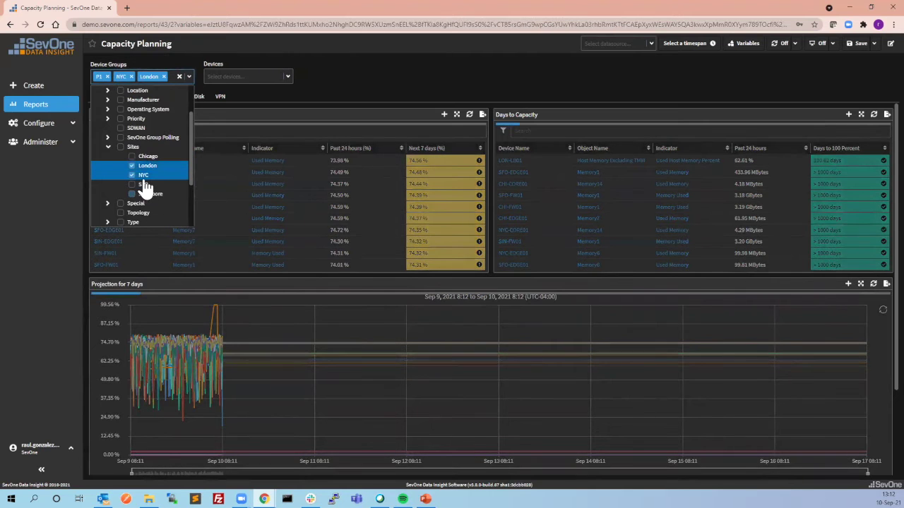
left_click(371, 70)
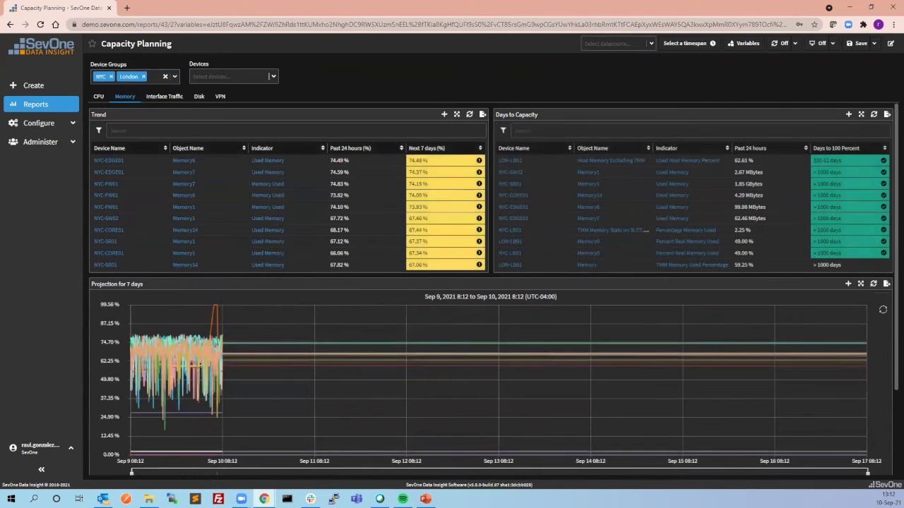
mouse_move(498, 332)
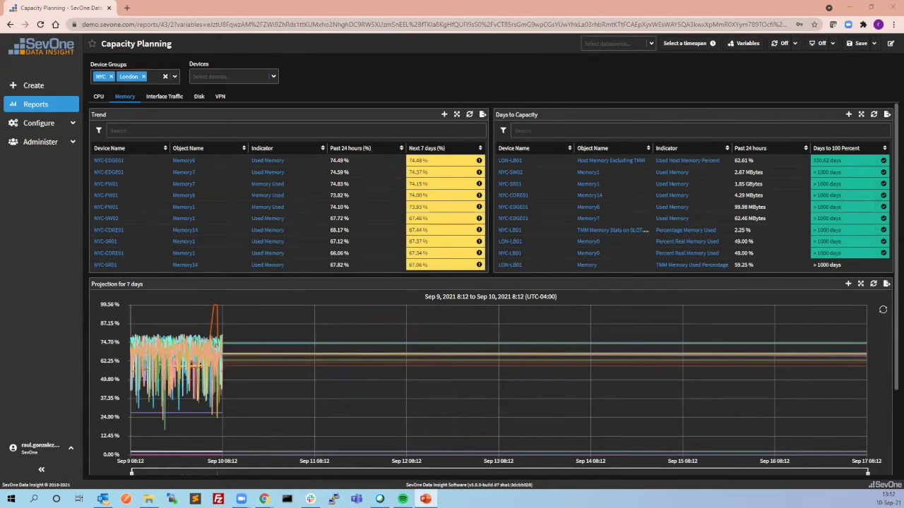
Show Interface Traffic capacity with the device group scope narrowed to Chicago only.
left_click(162, 98)
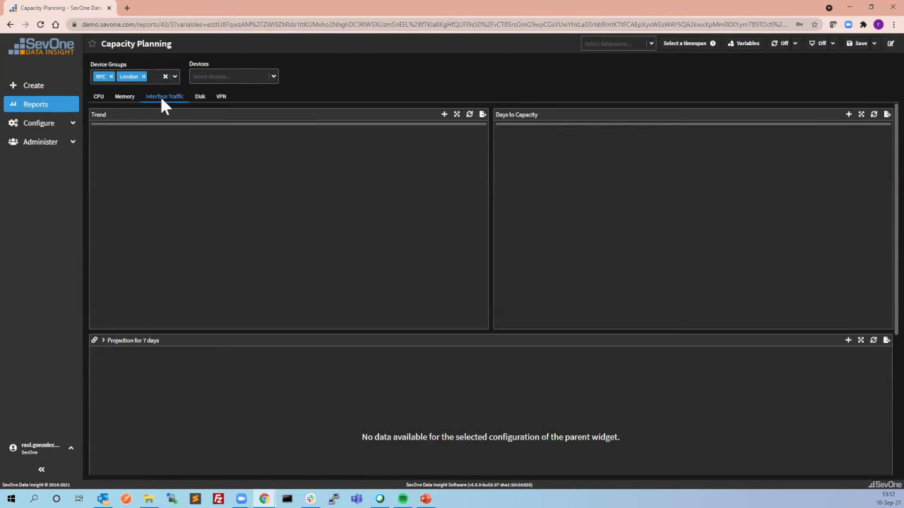
left_click(174, 73)
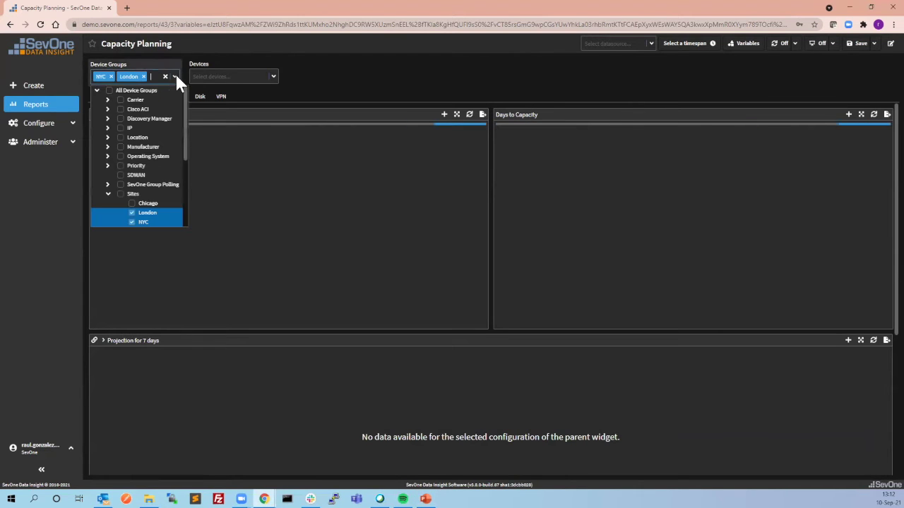
left_click(133, 212)
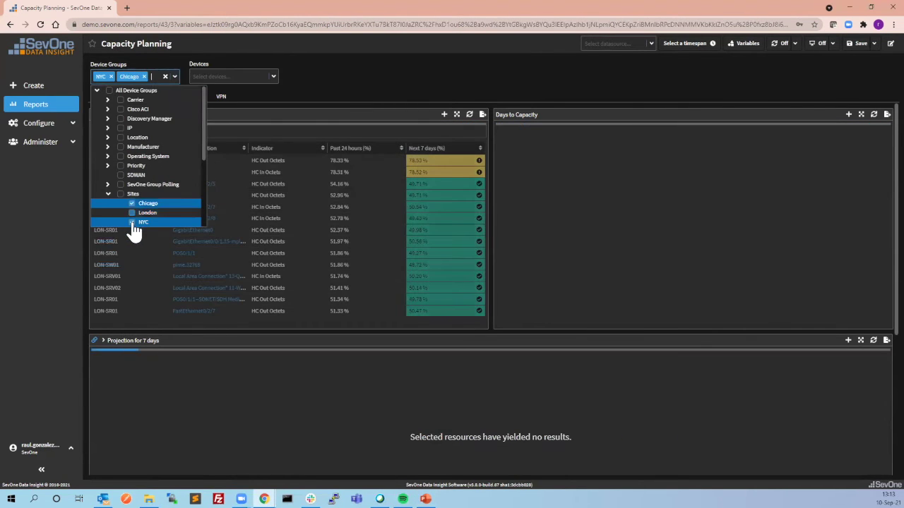
left_click(135, 222)
left_click(365, 75)
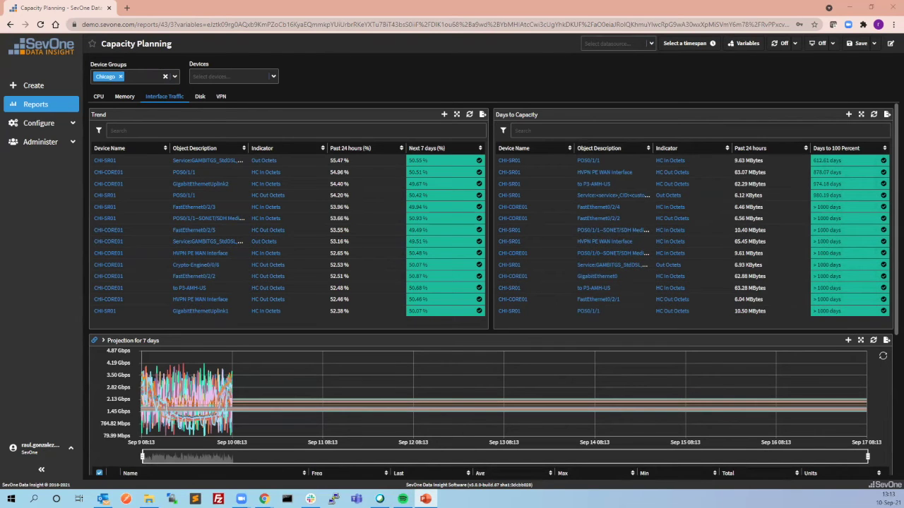
Show the Disk view filtered to devices LON-LB01 and NYC-LB01 instead of Chicago.
left_click(201, 97)
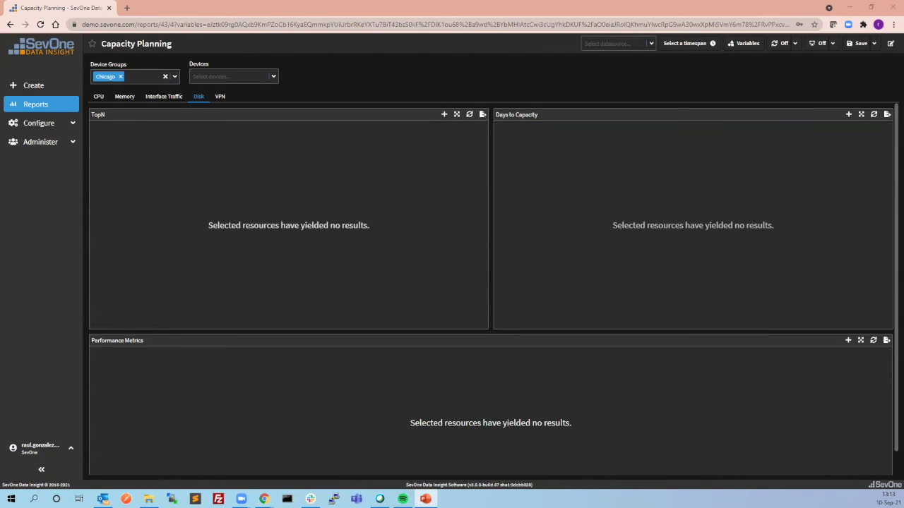
left_click(122, 79)
left_click(241, 77)
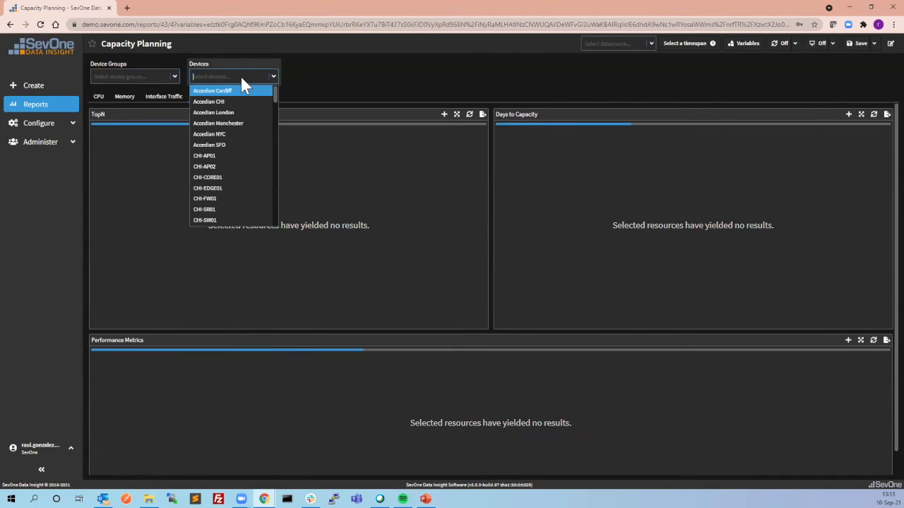
type("lb")
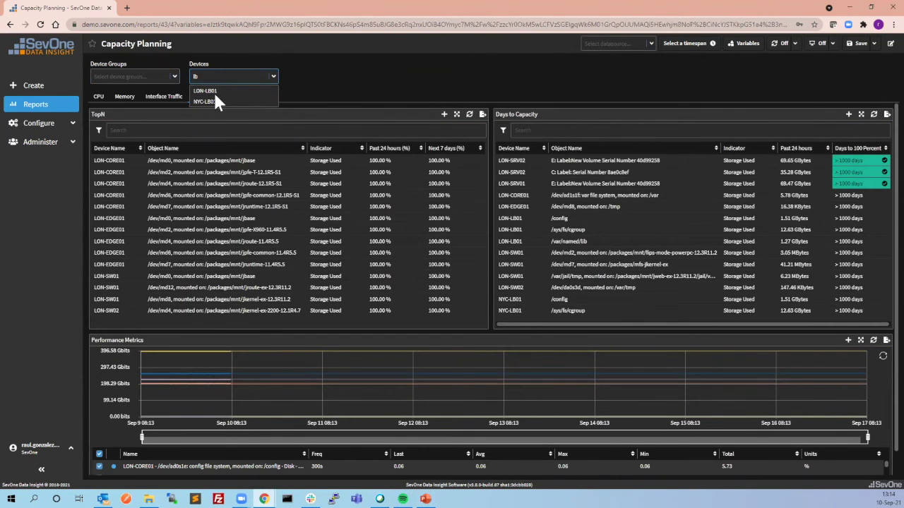
left_click(211, 93)
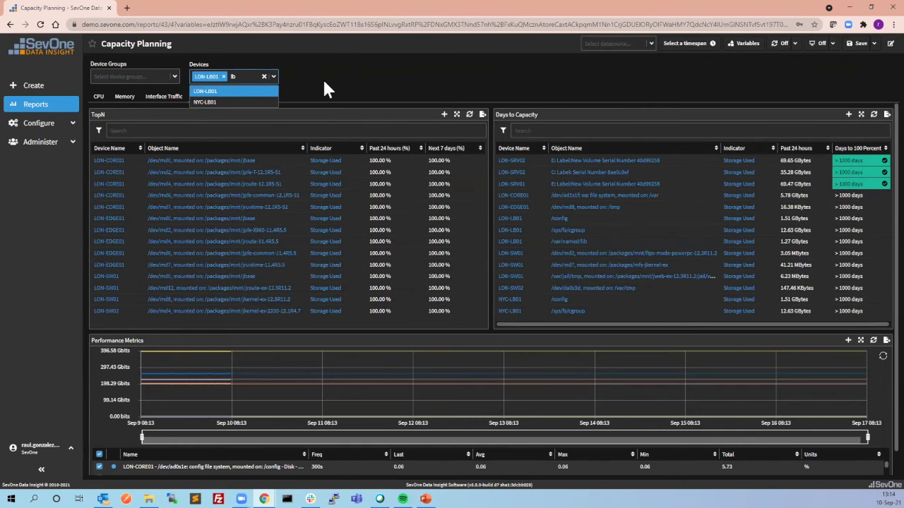
left_click(205, 101)
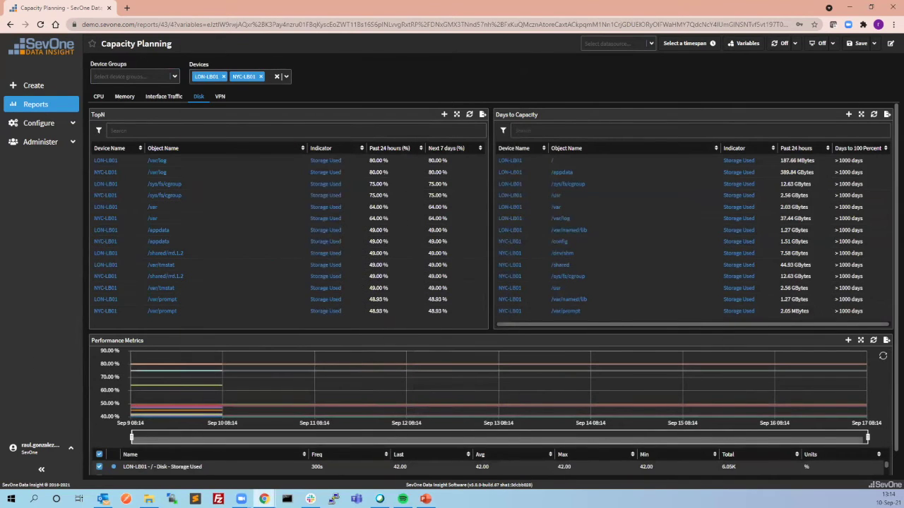
key("alt+Tab")
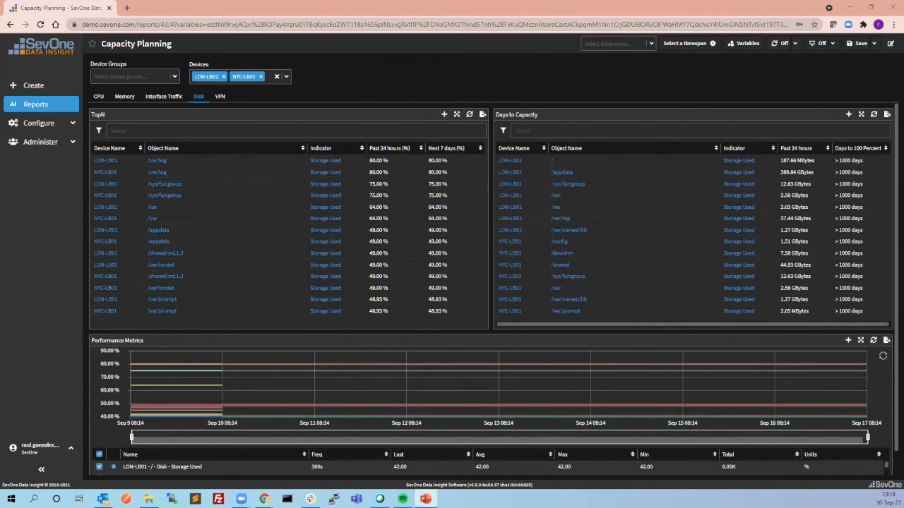
Remove the LON-LB01 device filter and show the VPN capacity view.
left_click(225, 78)
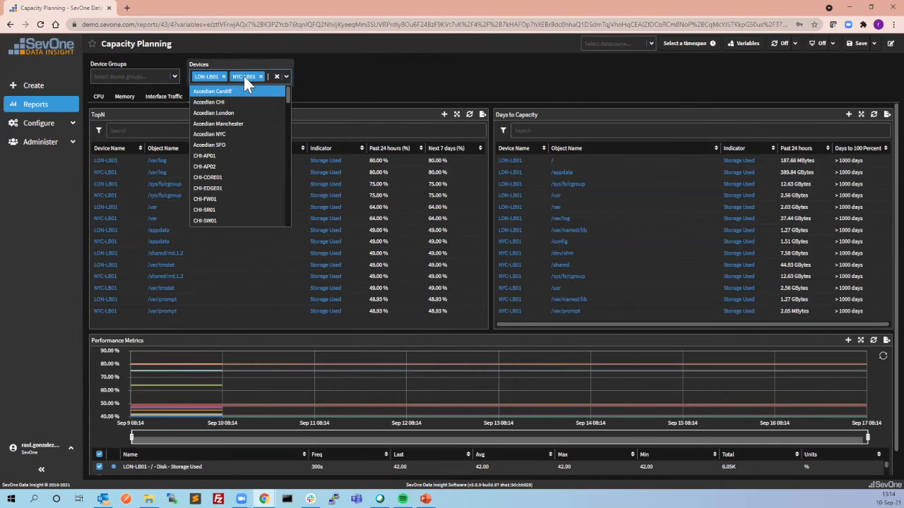
left_click(223, 76)
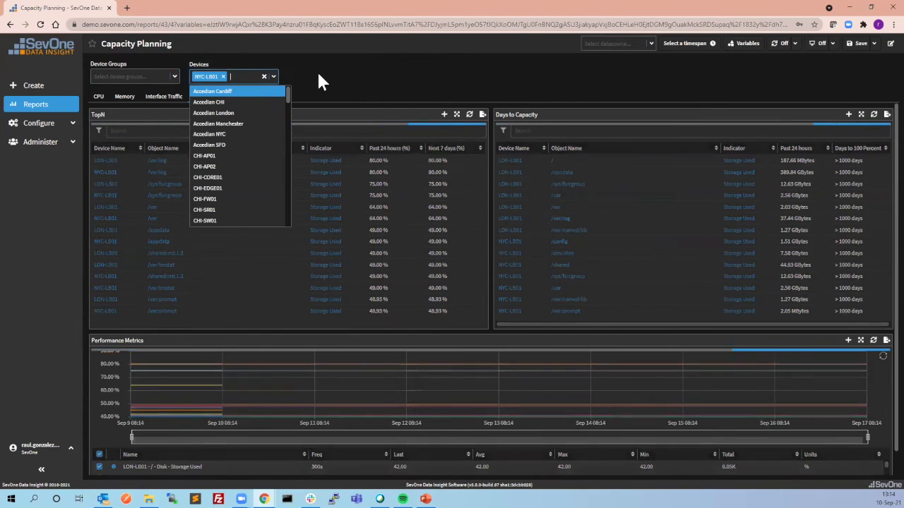
left_click(317, 73)
left_click(221, 97)
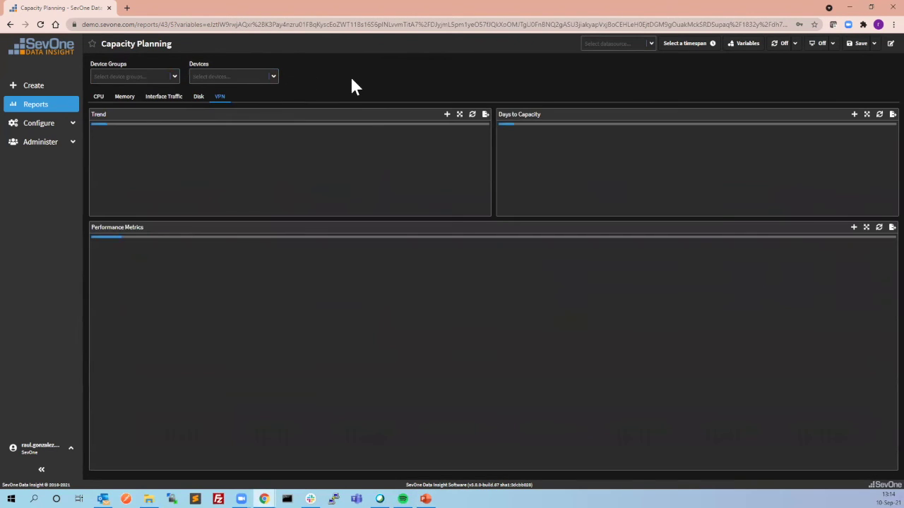